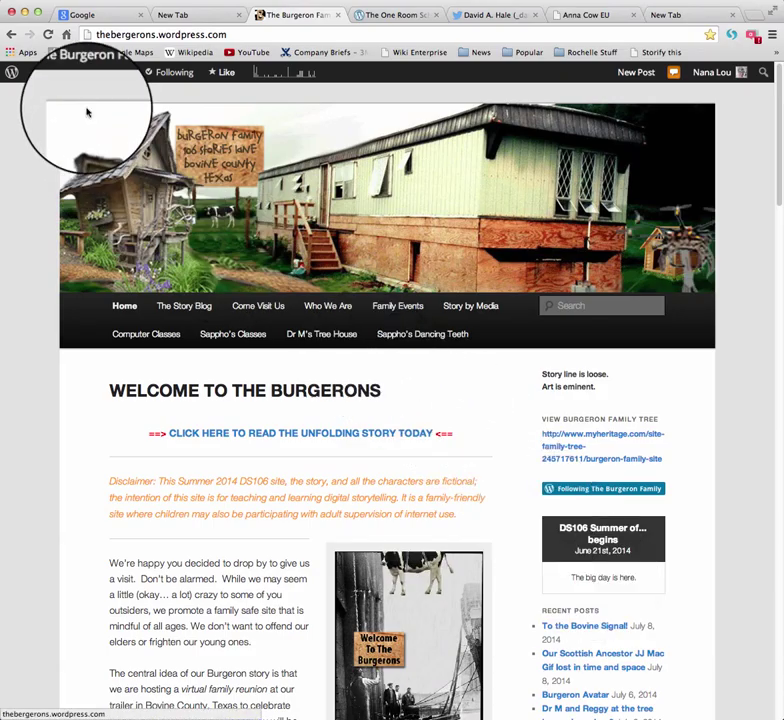
Open the menu editor from the dashboard of The Burgeron Family site
mouse_move(80, 74)
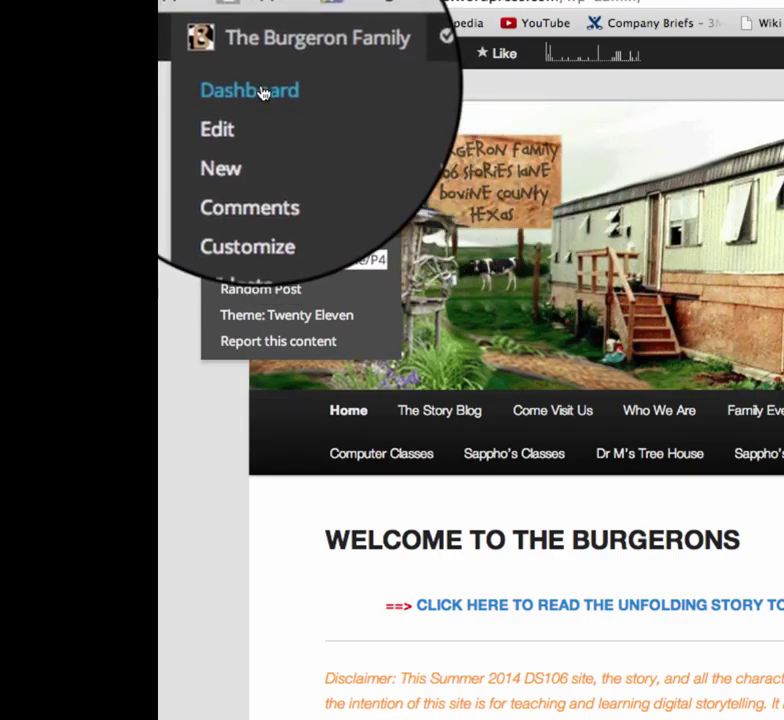
click(263, 93)
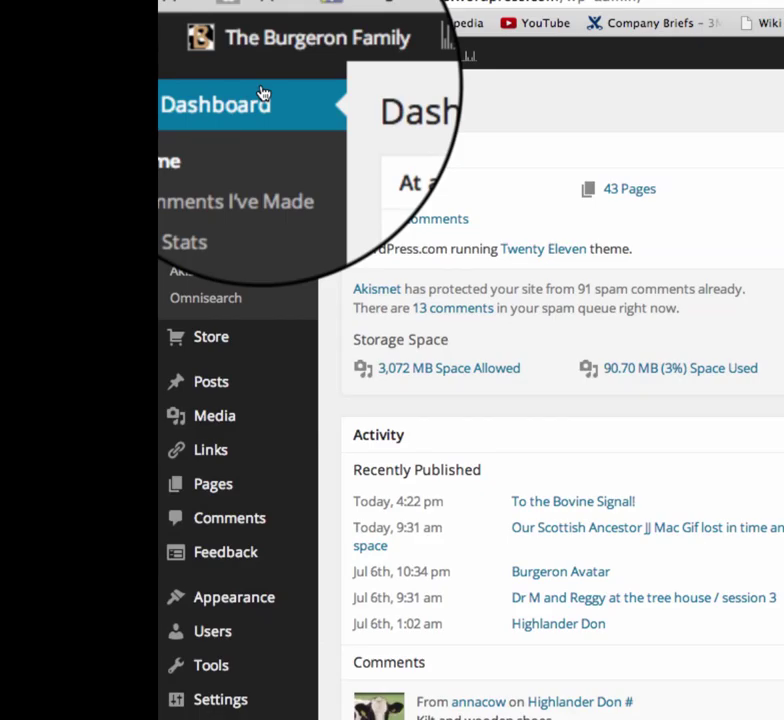
mouse_move(258, 603)
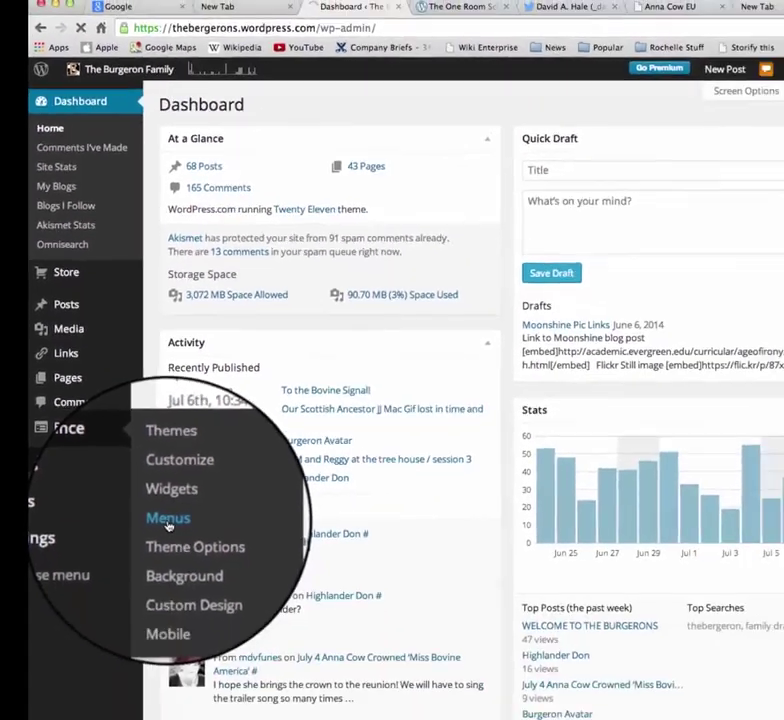
click(352, 688)
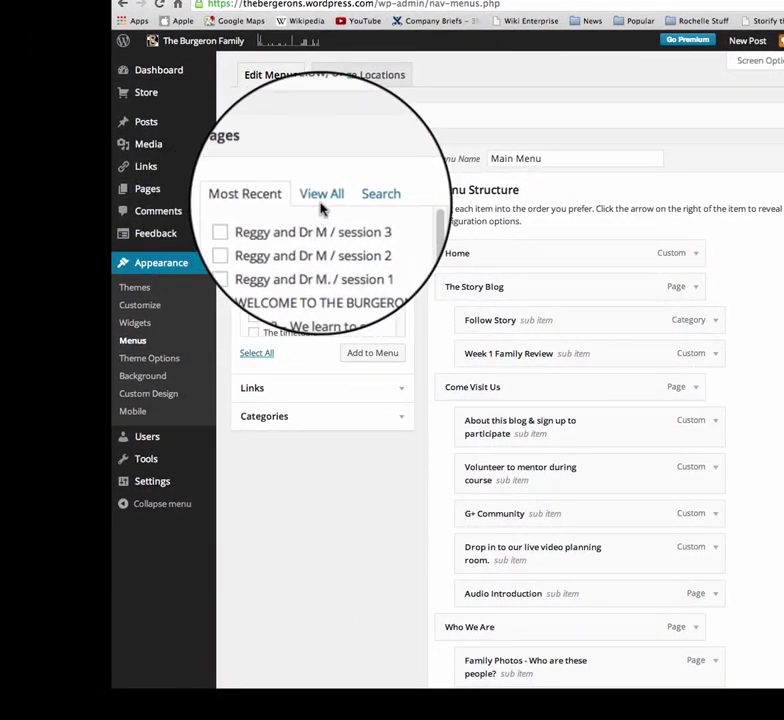
Add the Sappho's Dancing Teeth page to the Main Menu and nest it under Sappho's Classes, below Sappho: 6 Word Memoir
click(321, 200)
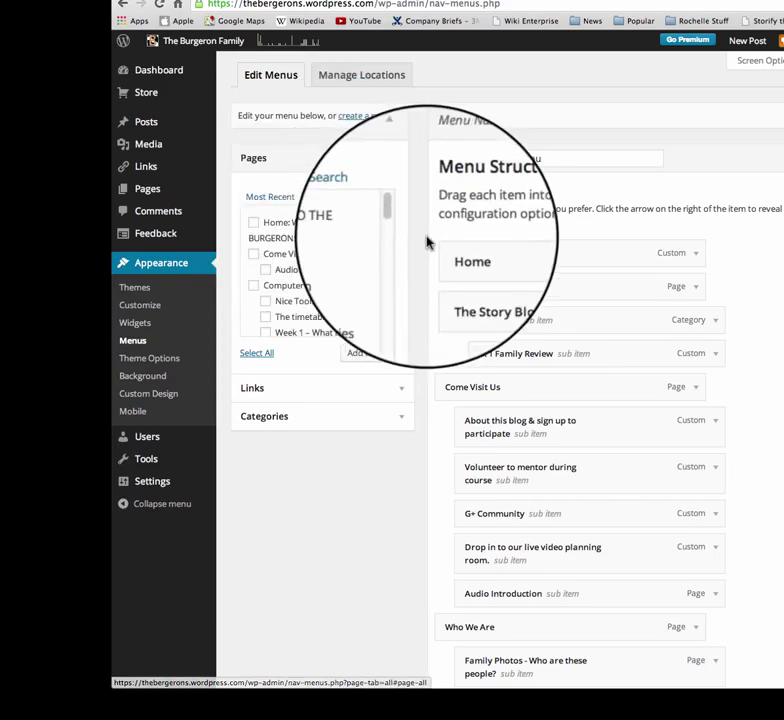
drag(403, 226, 404, 280)
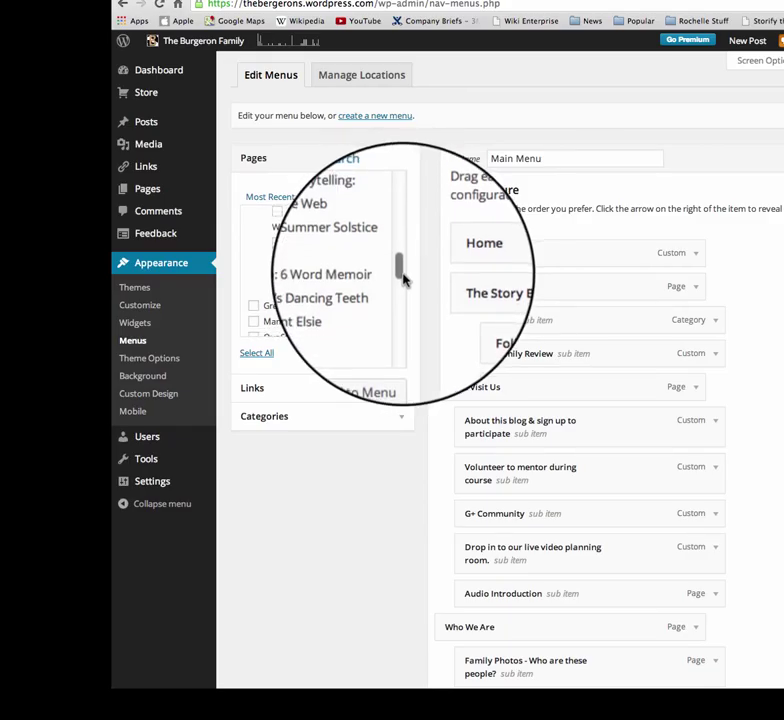
scroll(357, 276, down, 3)
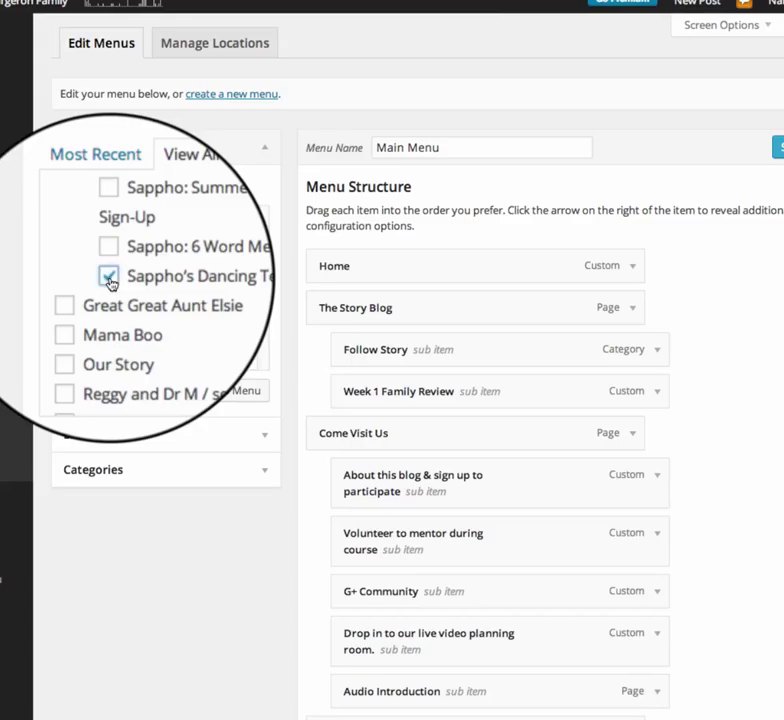
click(243, 393)
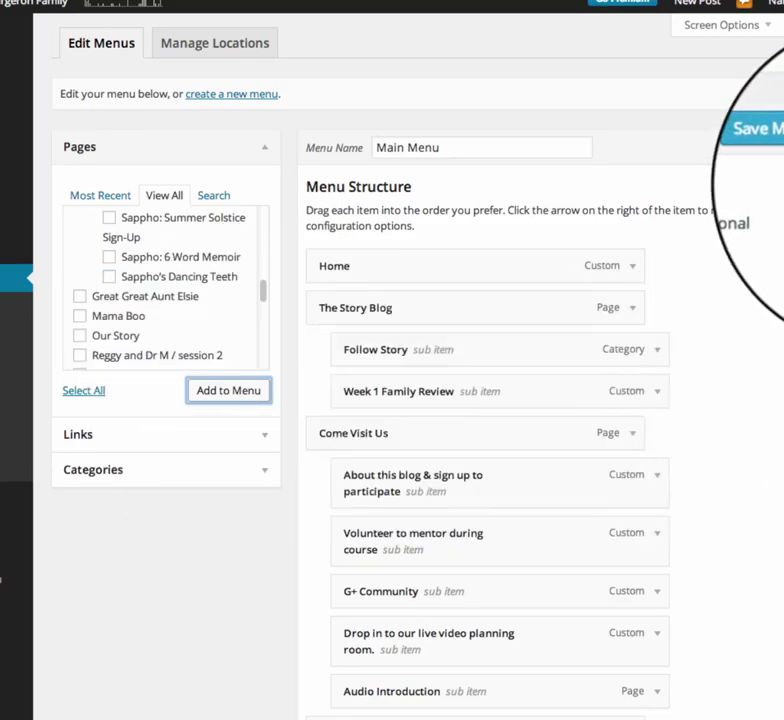
scroll(480, 400, down, 20)
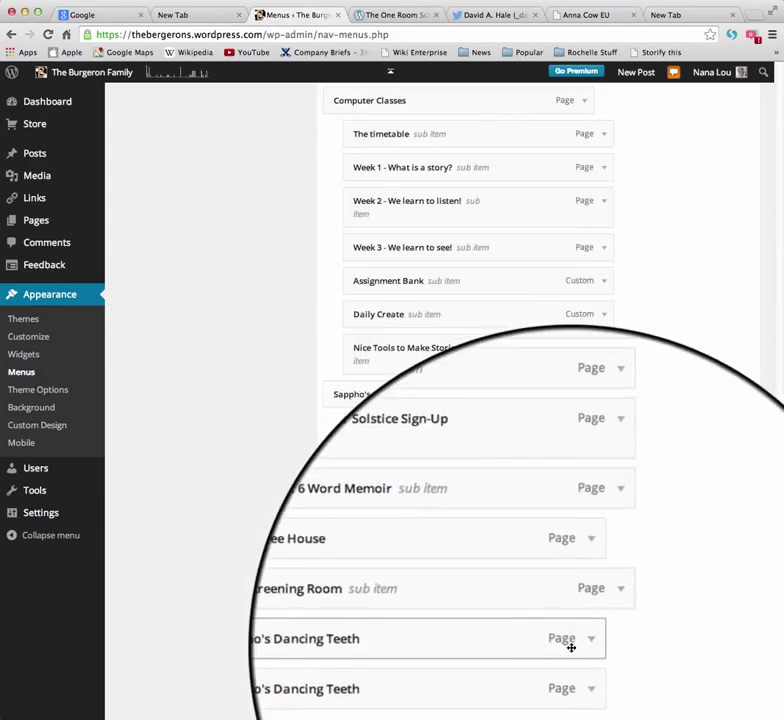
drag(571, 647, 448, 574)
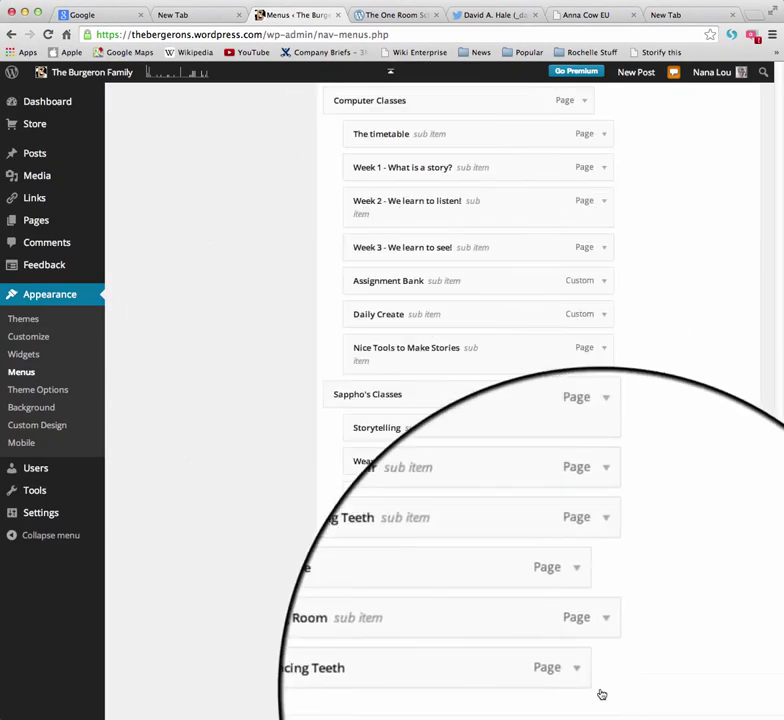
Remove the duplicate top-level Sappho's Dancing Teeth item at the end of the menu structure
click(586, 677)
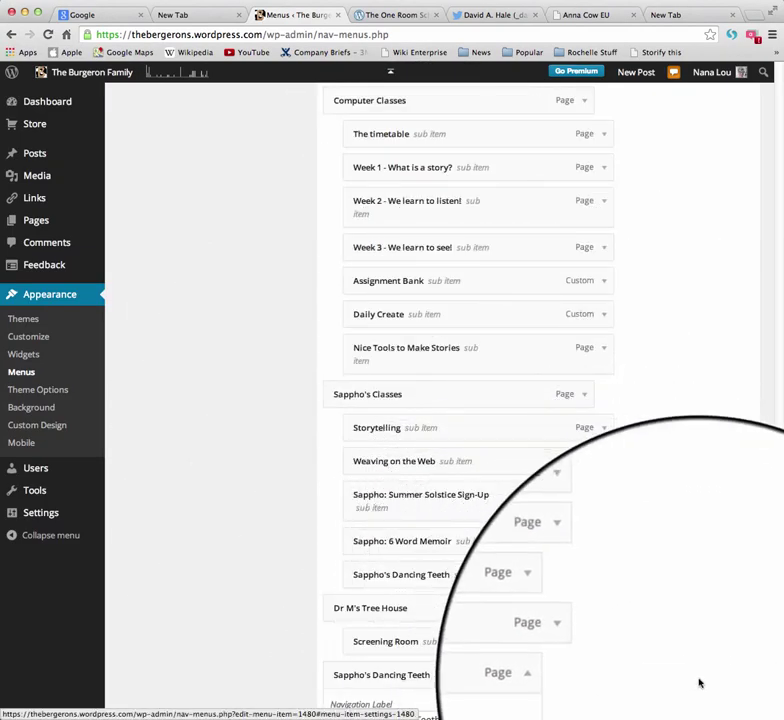
scroll(698, 679, down, 5)
click(391, 514)
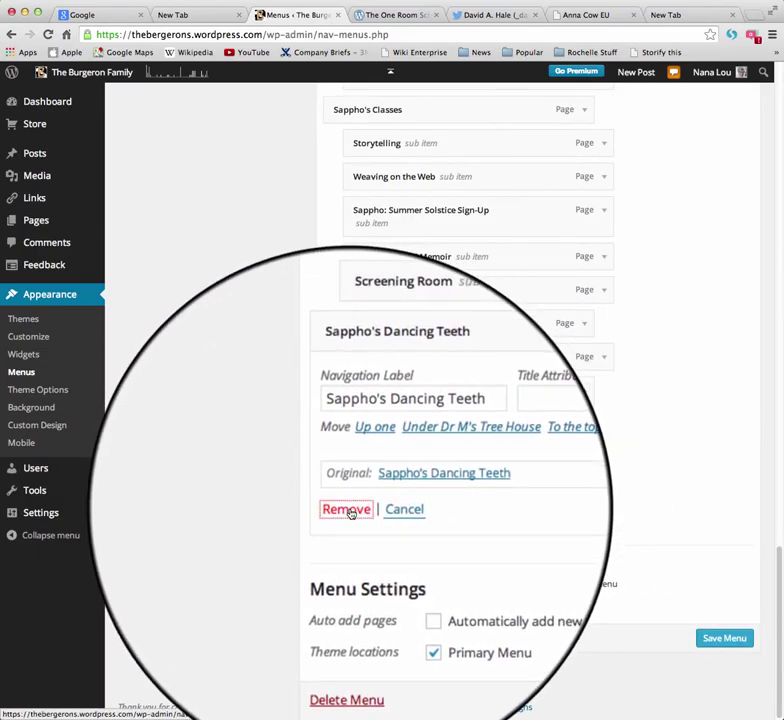
click(349, 510)
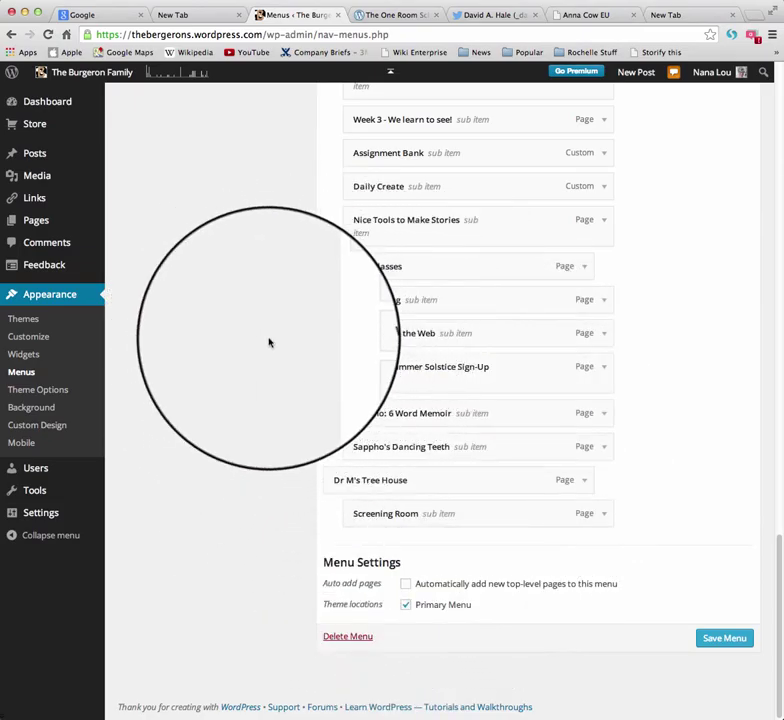
Open The Milk Cows of Bovine County under Sappho's Stories on the Websterwrite2 site and copy its web address
scroll(268, 342, up, 15)
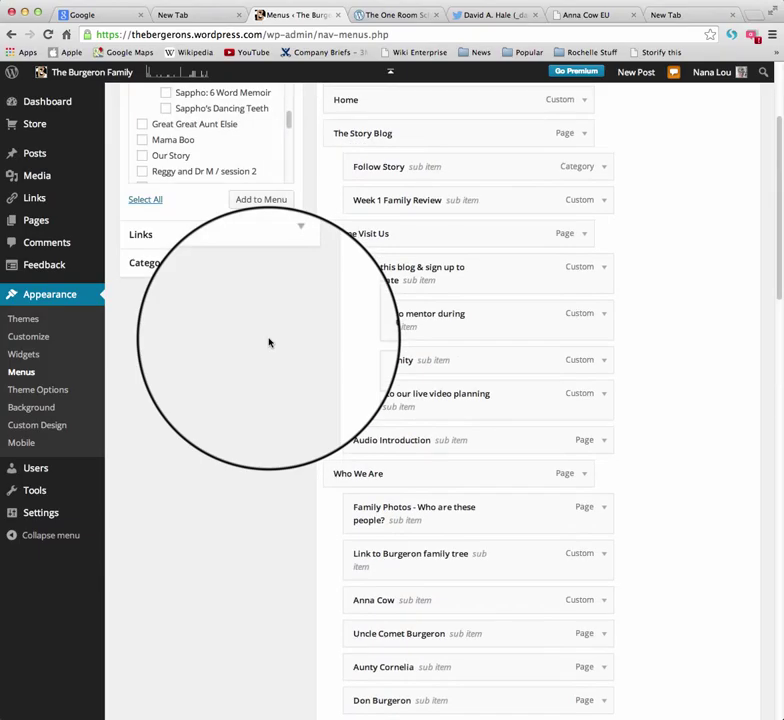
scroll(268, 342, up, 4)
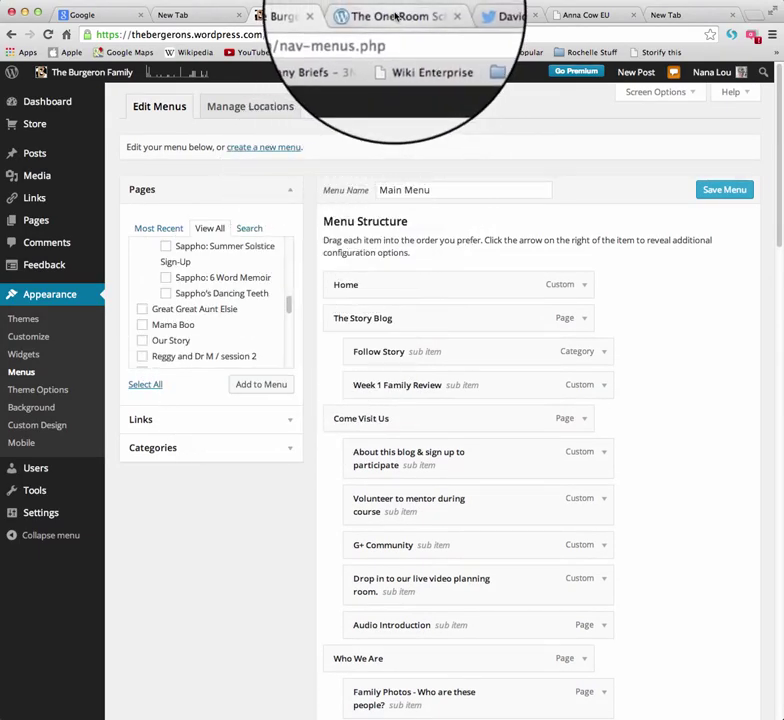
click(396, 17)
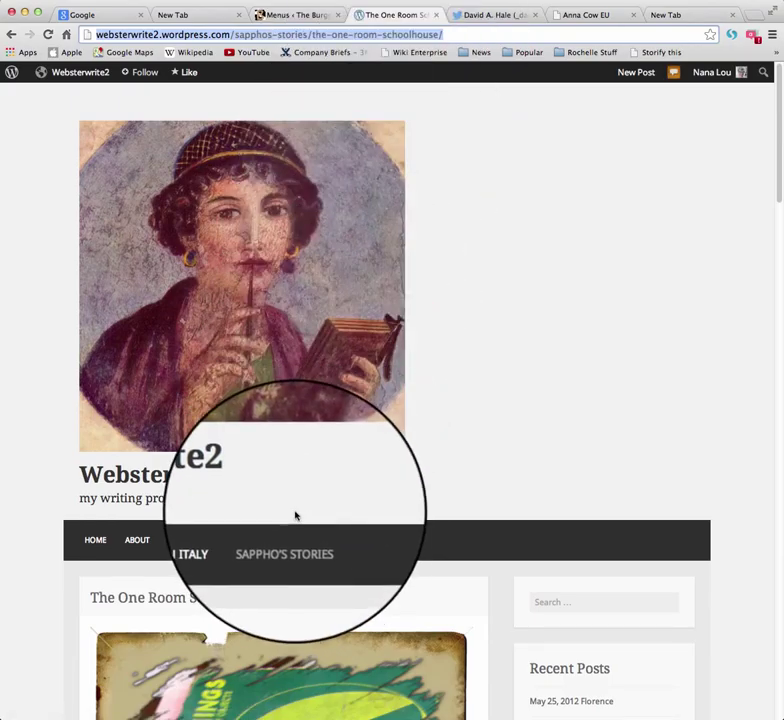
mouse_move(294, 550)
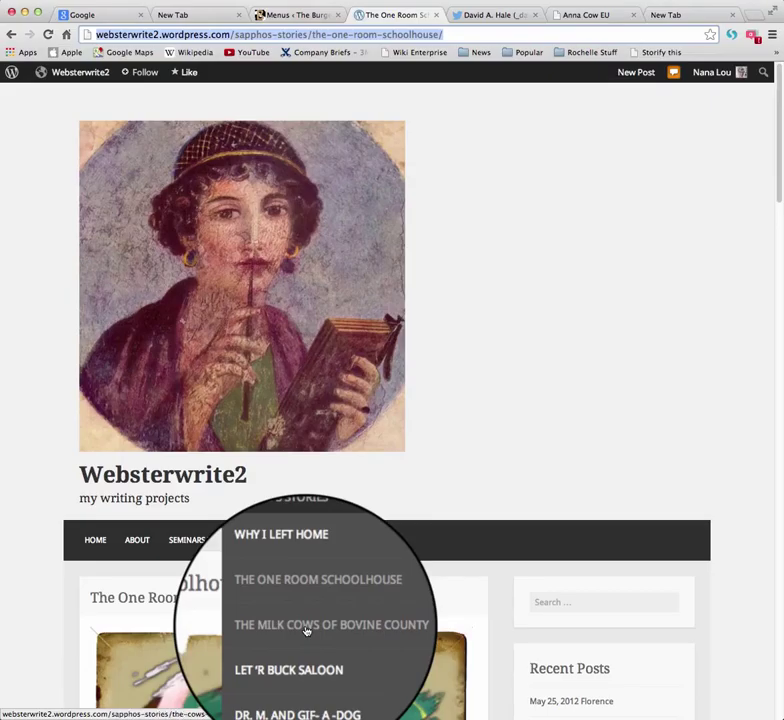
click(306, 628)
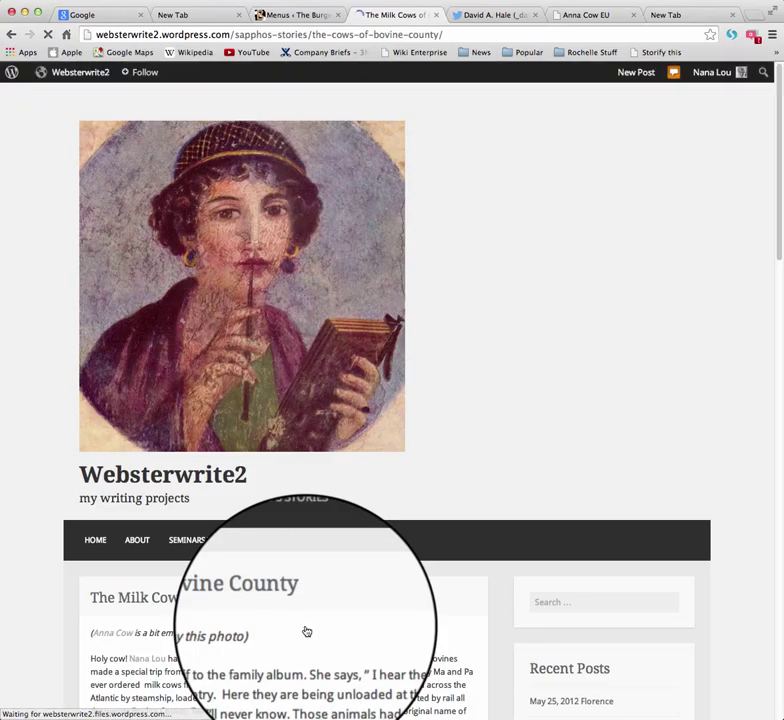
click(450, 34)
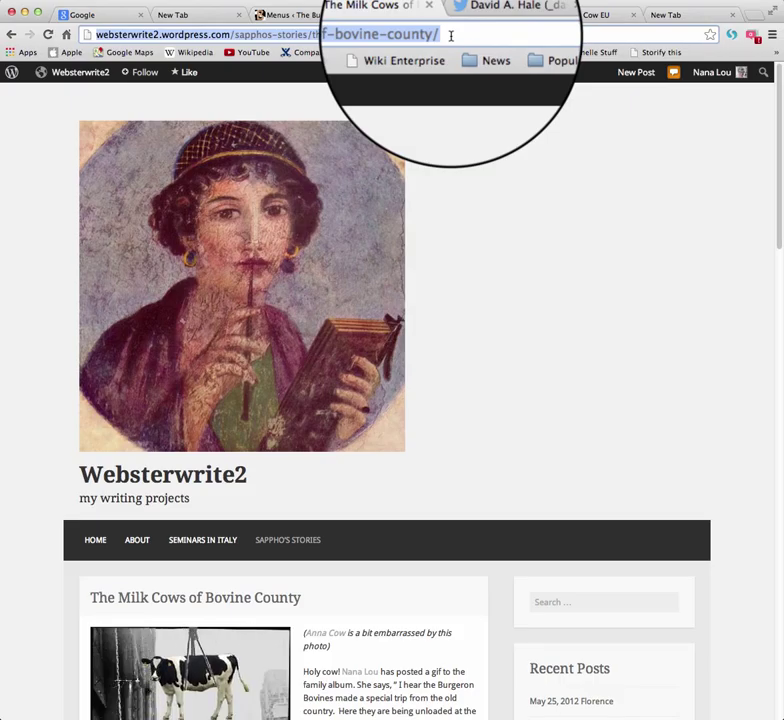
Add a custom link to the Main Menu with the copied web address and the link text "Milk Cows of Bovine County"
click(310, 16)
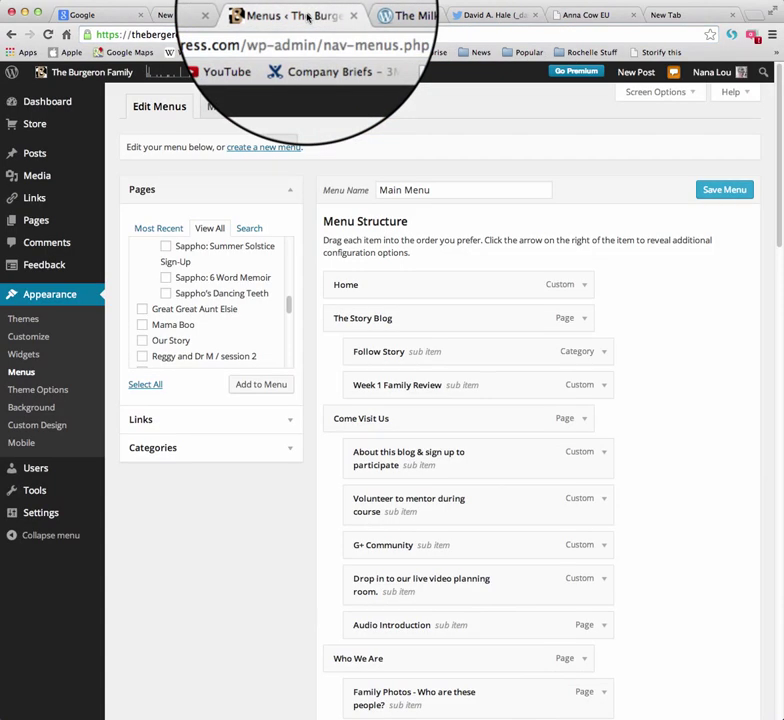
click(142, 428)
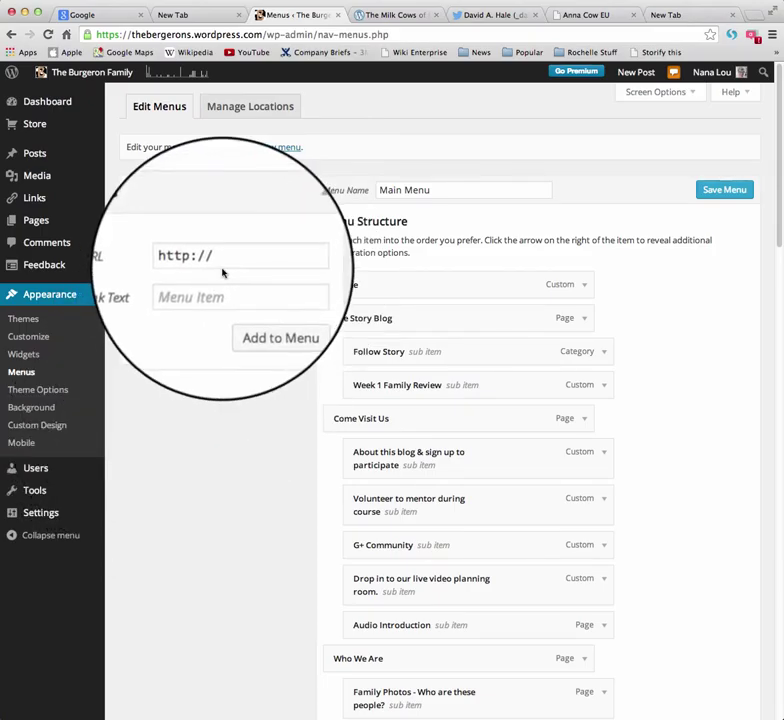
drag(220, 260, 158, 261)
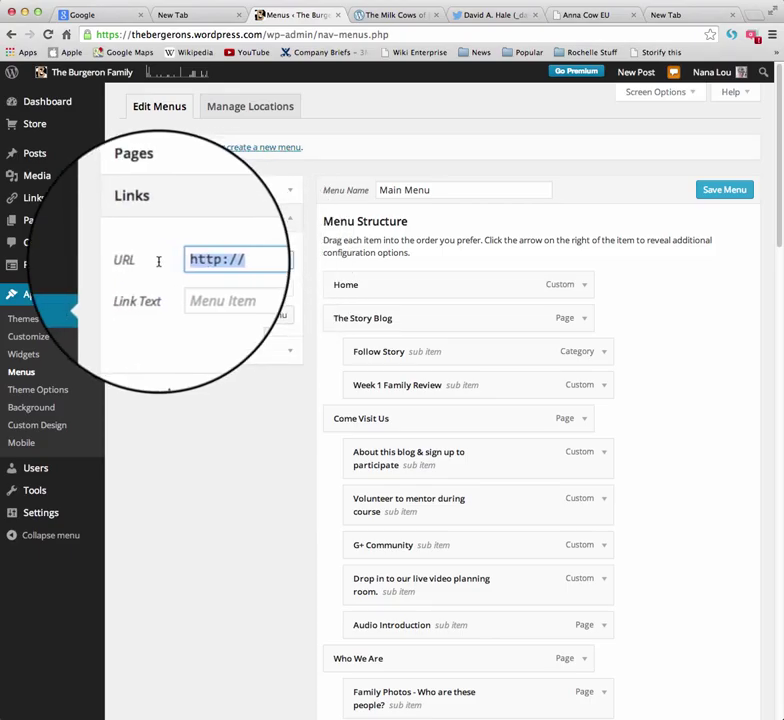
key(super+v)
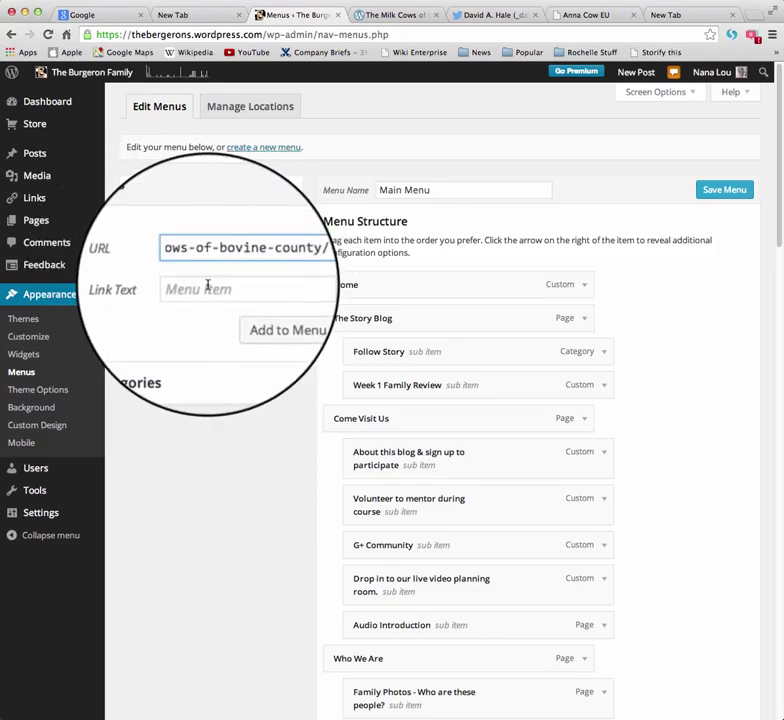
click(207, 285)
text(Mil)
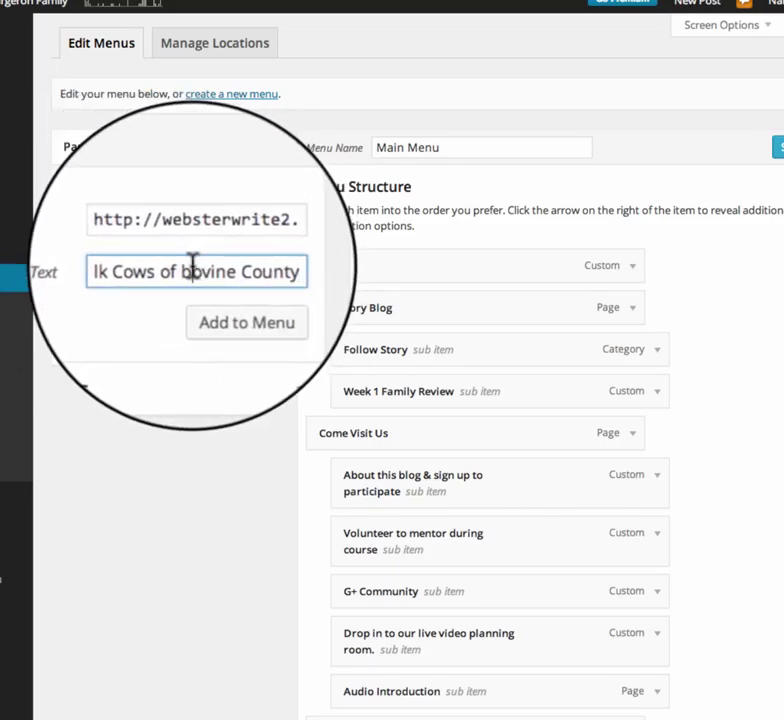
click(192, 268)
key(BackSpace)
text(B)
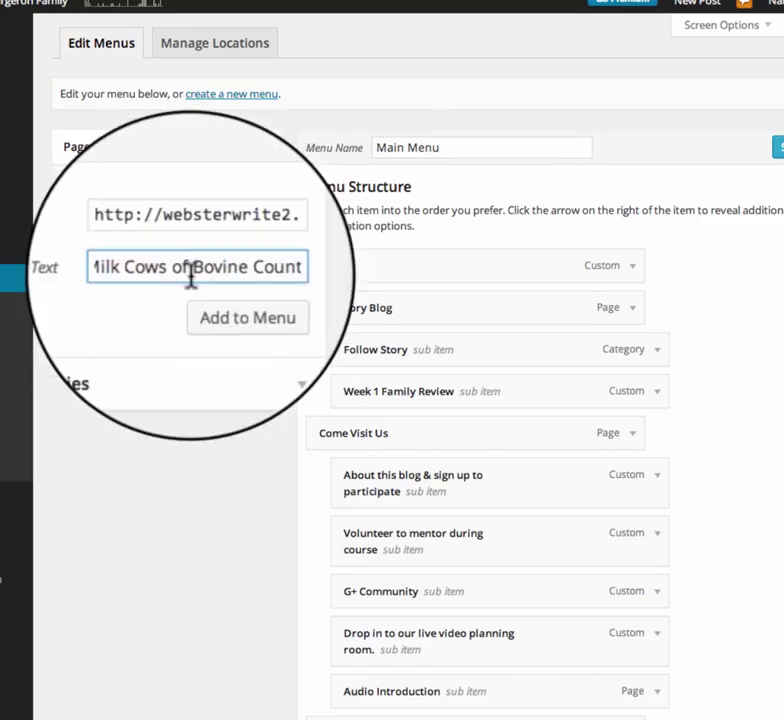
click(228, 304)
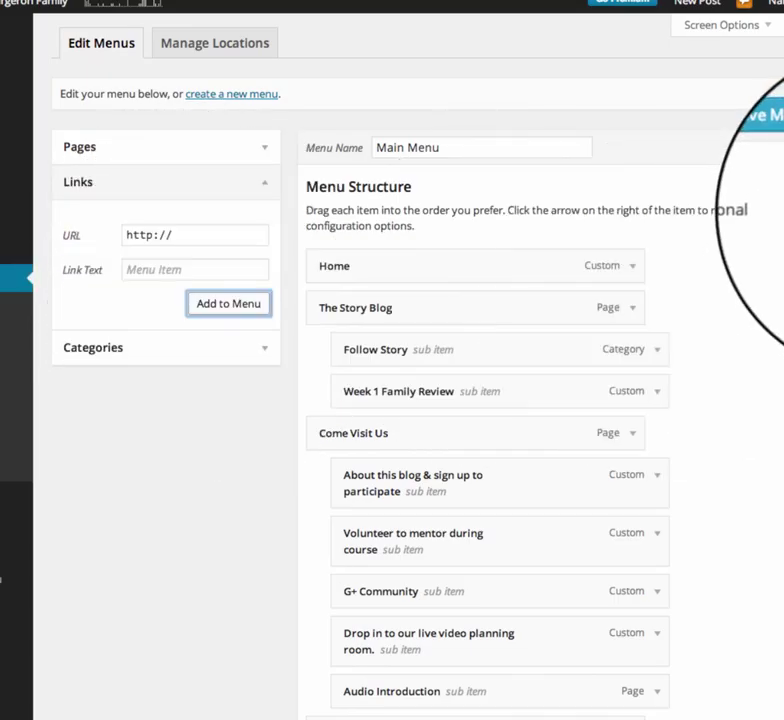
Move the Milk Cows of Bovine County item under 'Sappho' as a sub item, directly below The One Room School House
scroll(490, 400, down, 10)
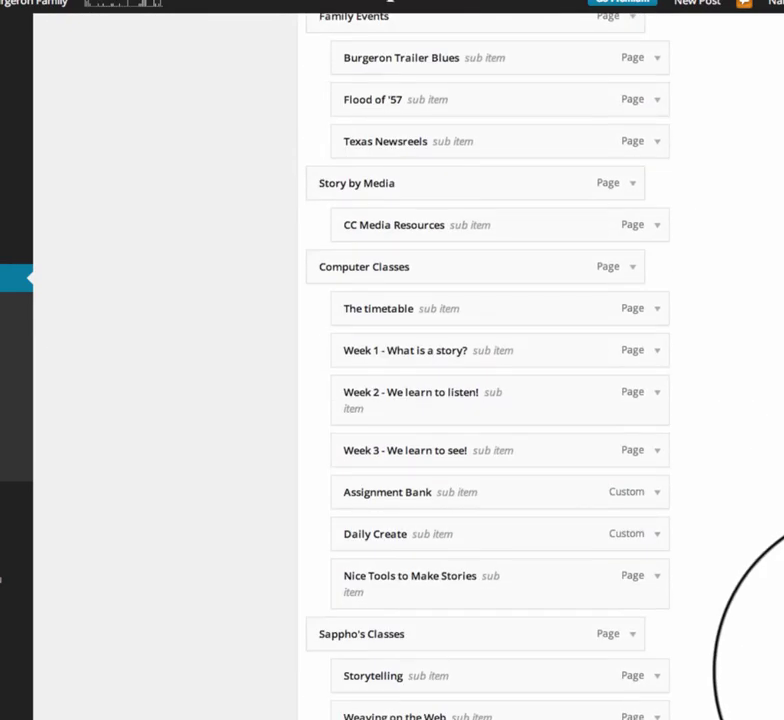
scroll(571, 537, down, 8)
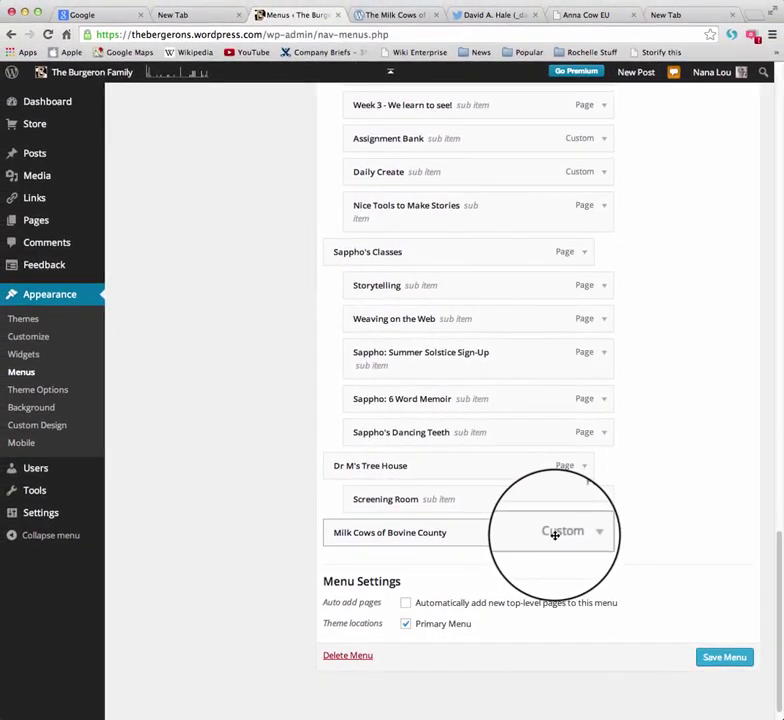
drag(555, 535, 533, 104)
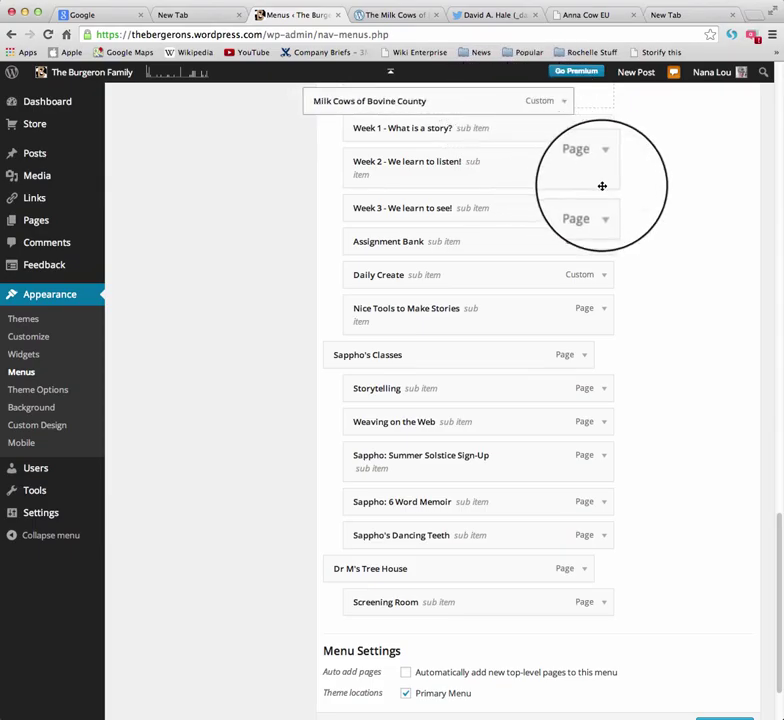
drag(602, 186, 602, 186)
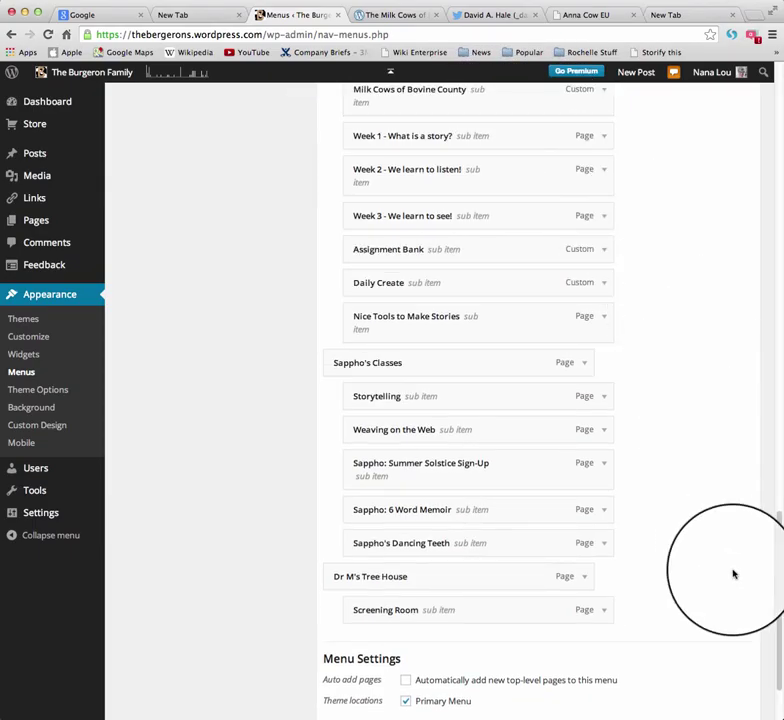
drag(779, 685, 780, 492)
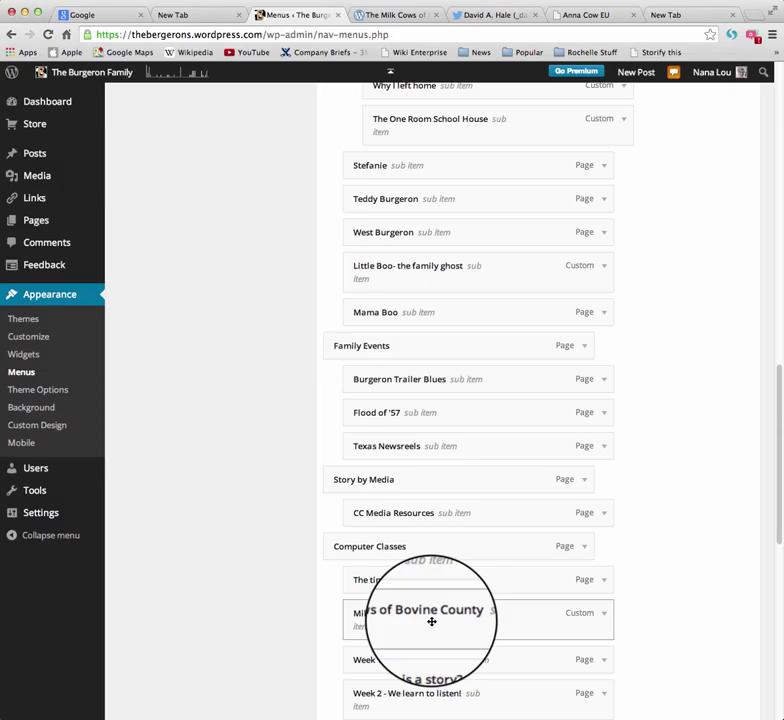
drag(431, 621, 474, 173)
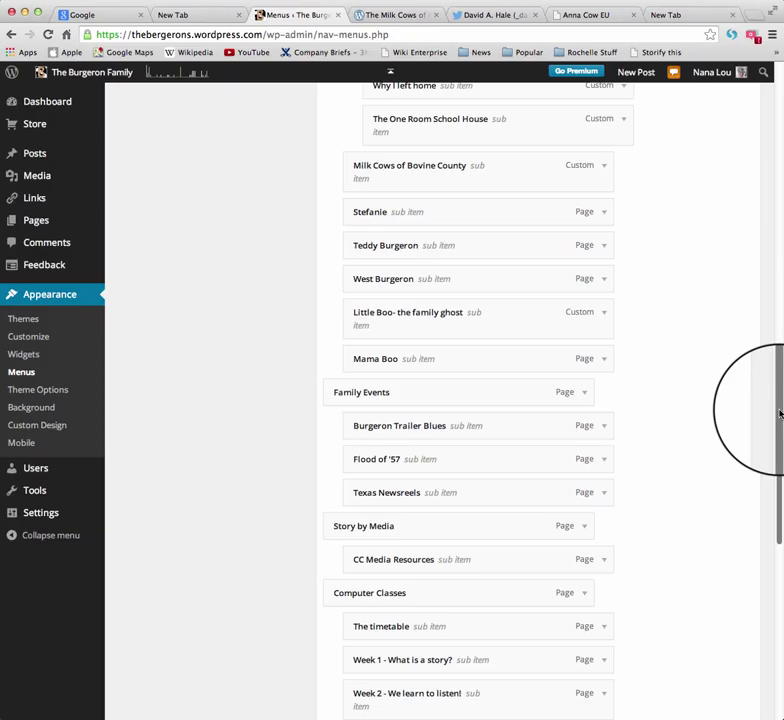
drag(780, 413, 780, 355)
mouse_move(360, 348)
mouse_down()
mouse_move(356, 354)
mouse_move(350, 345)
mouse_up()
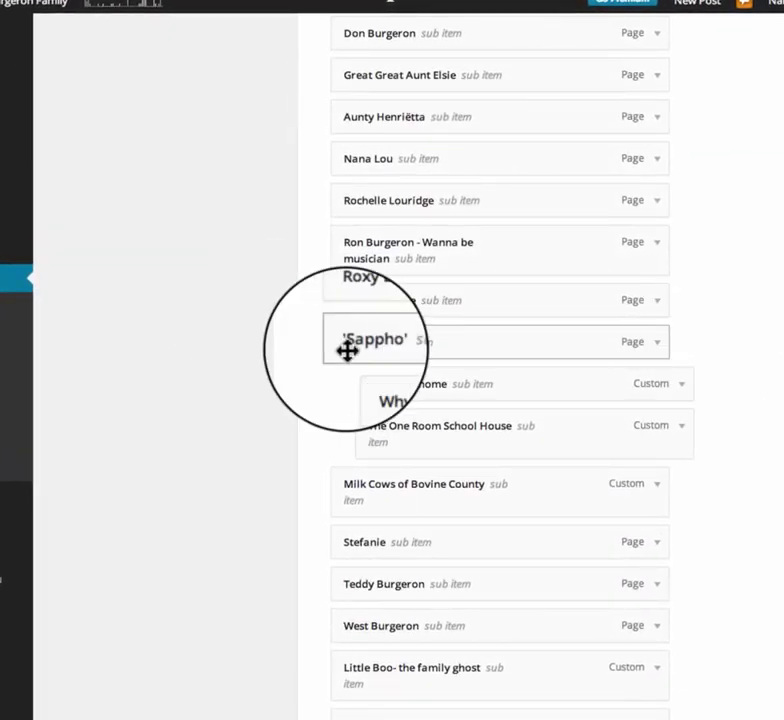
drag(388, 483, 443, 470)
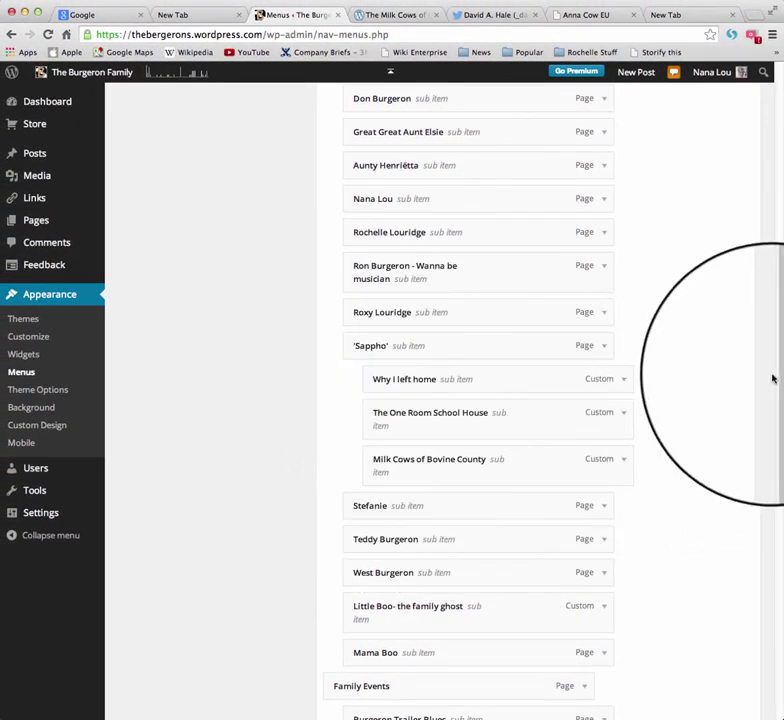
Save the changes to the Main Menu
scroll(780, 370, up, 2)
scroll(780, 365, up, 10)
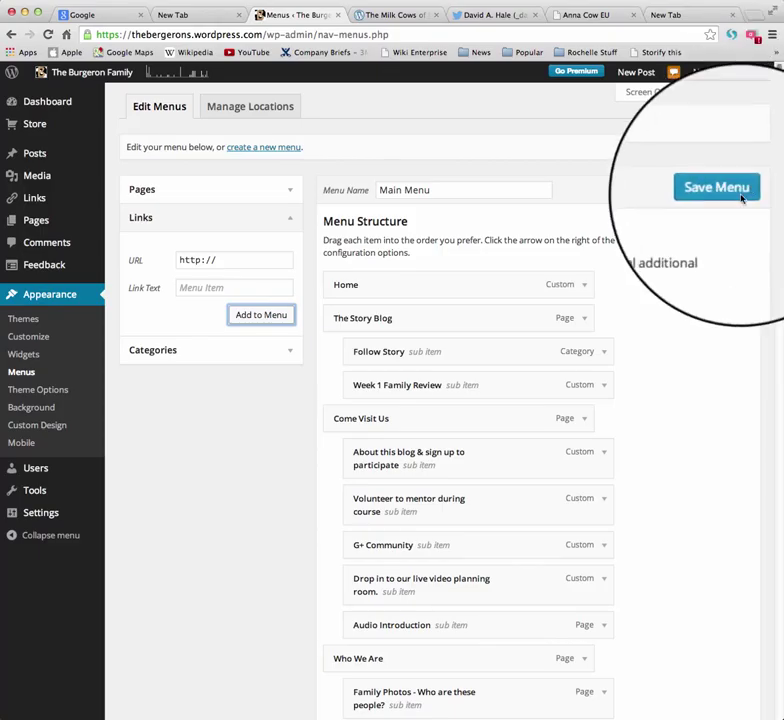
click(729, 191)
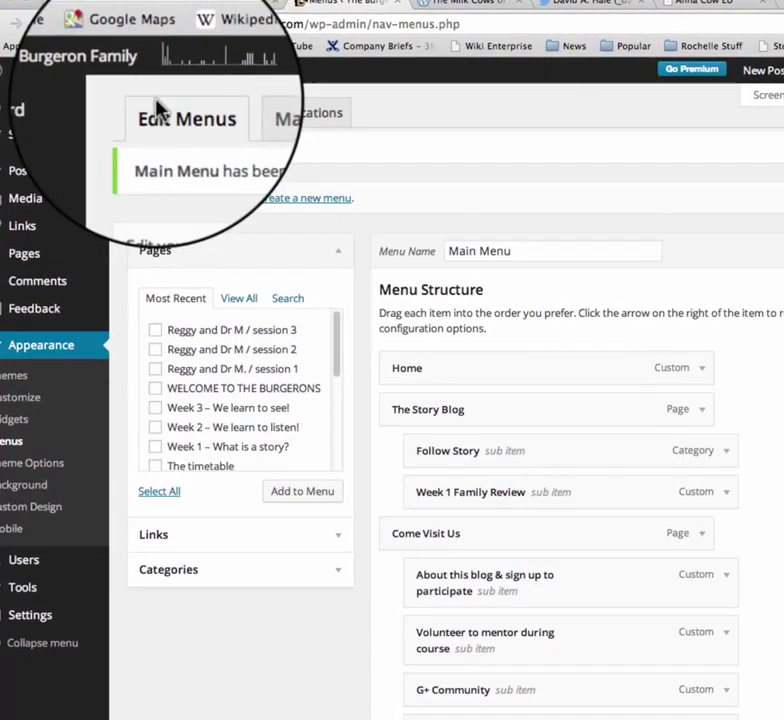
Visit the live Burgeron Family site and check the sub items of 'Sappho' under Who We Are, then the Sappho's Classes entry
mouse_move(121, 76)
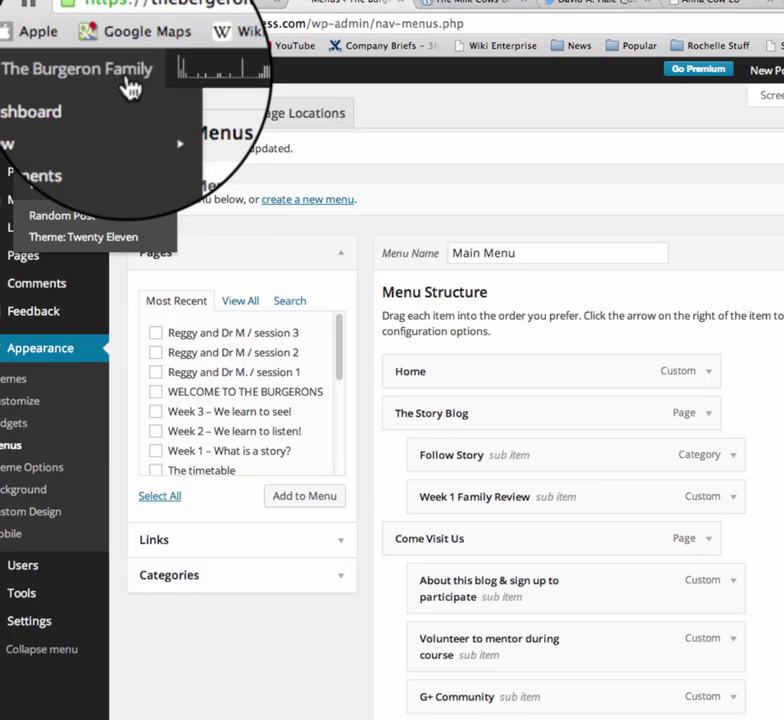
click(128, 80)
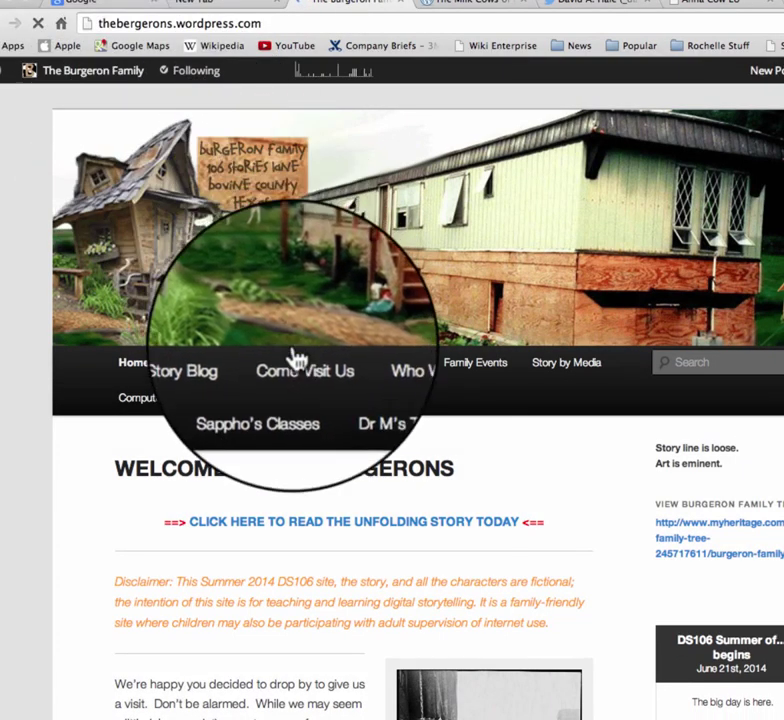
mouse_move(390, 370)
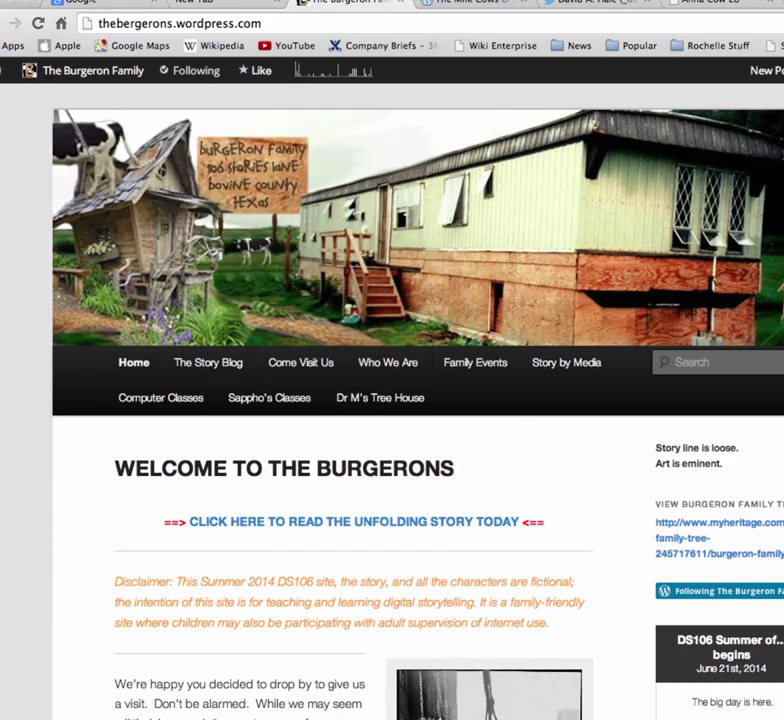
scroll(392, 400, down, 5)
scroll(444, 300, down, 2)
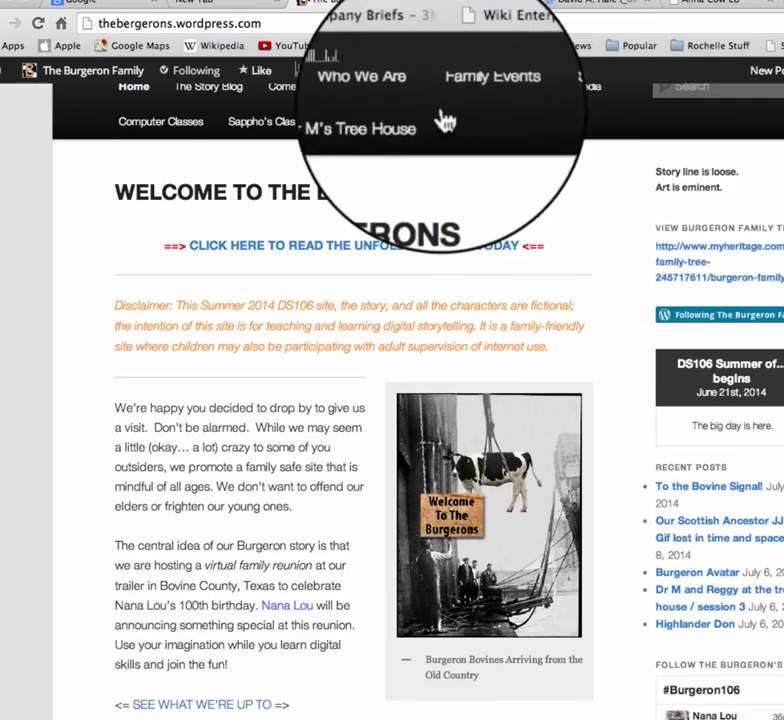
mouse_move(402, 100)
mouse_move(390, 532)
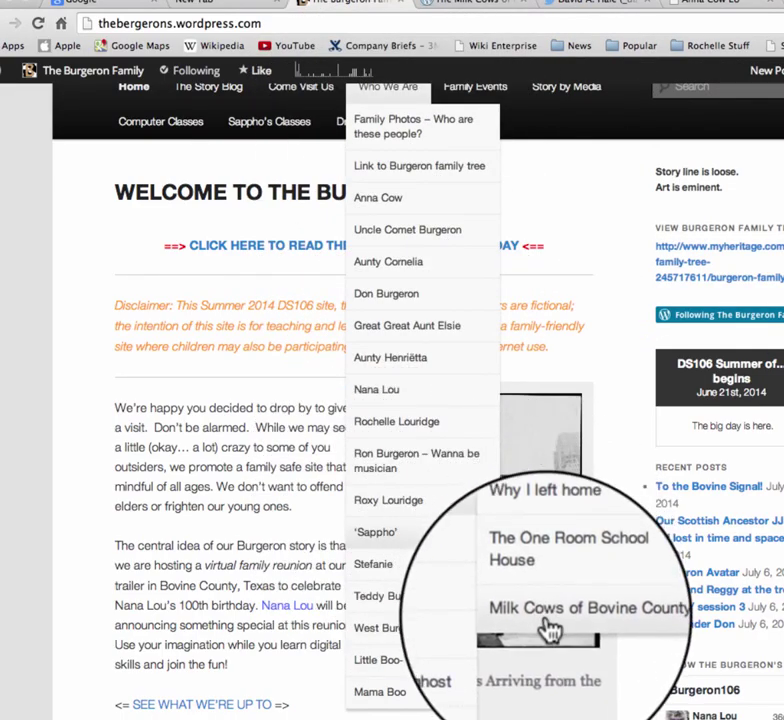
mouse_move(265, 122)
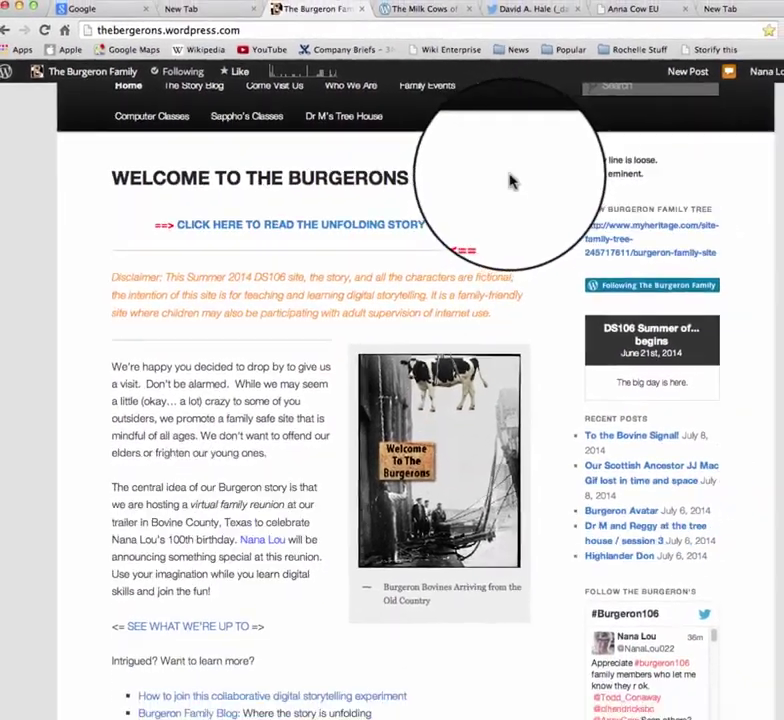
scroll(509, 180, up, 3)
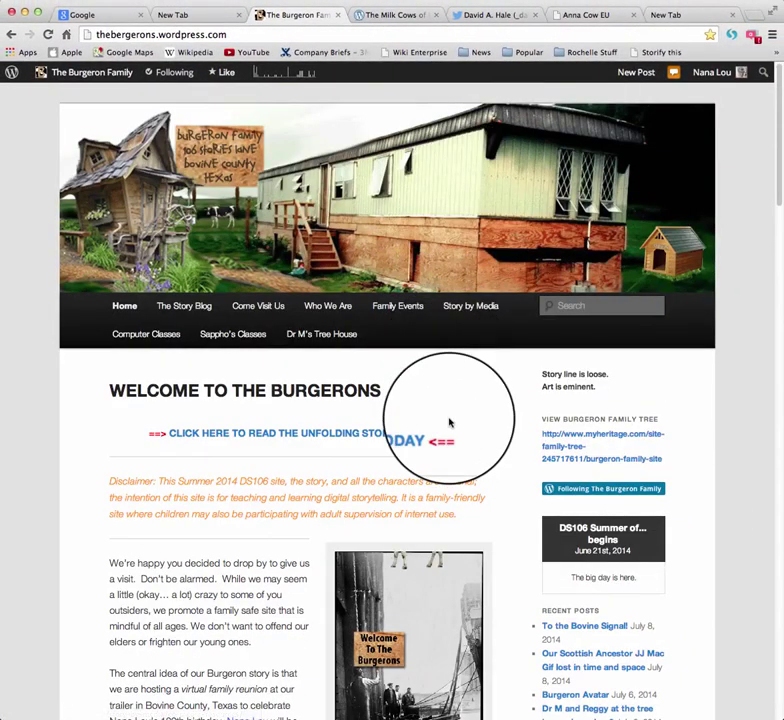